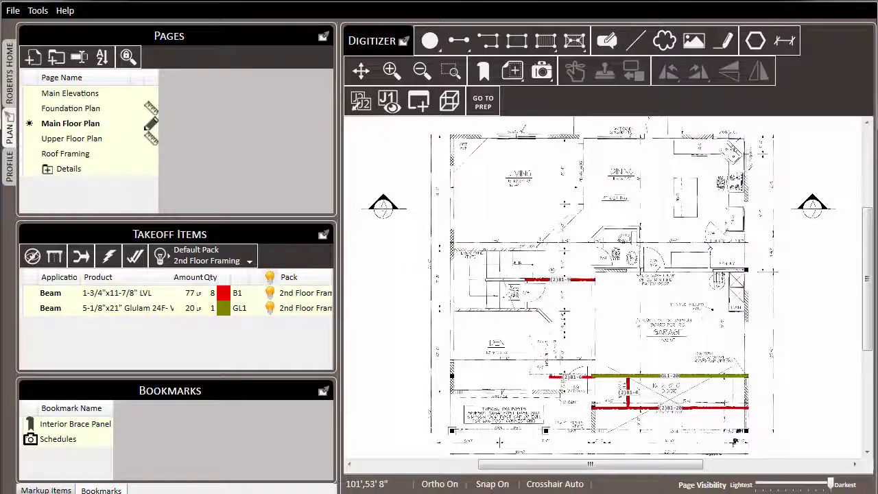
- Start a floor container at the kitchen's outer corner and run its edge along the exterior wall to the end of the GL1 glulam beam
left_click(552, 43)
scroll(737, 146, "up", 3)
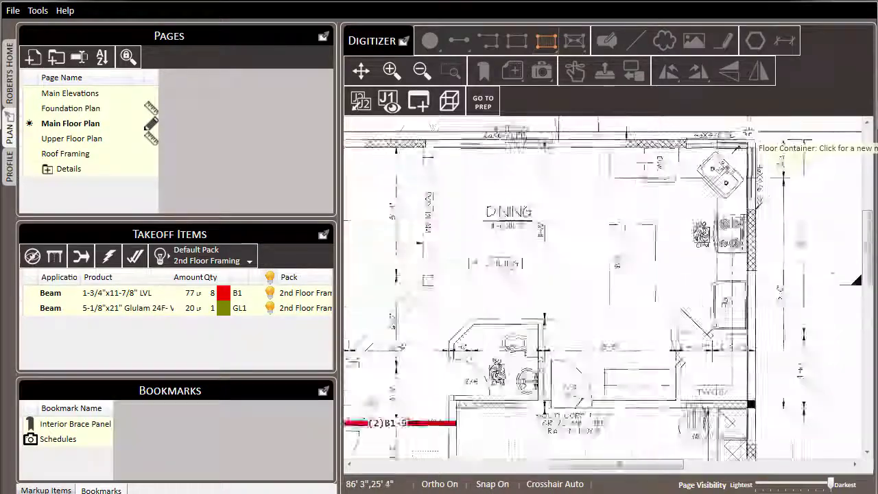
scroll(758, 142, "up", 3)
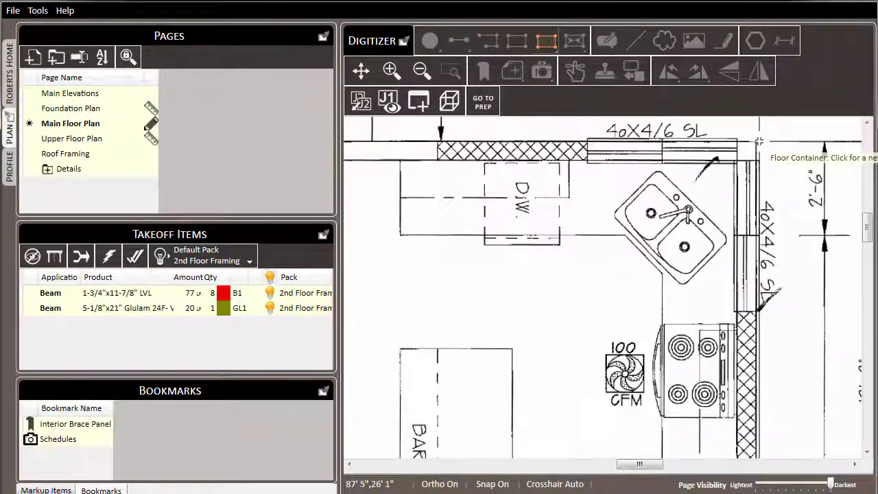
left_click(758, 142)
scroll(757, 144, "down", 5)
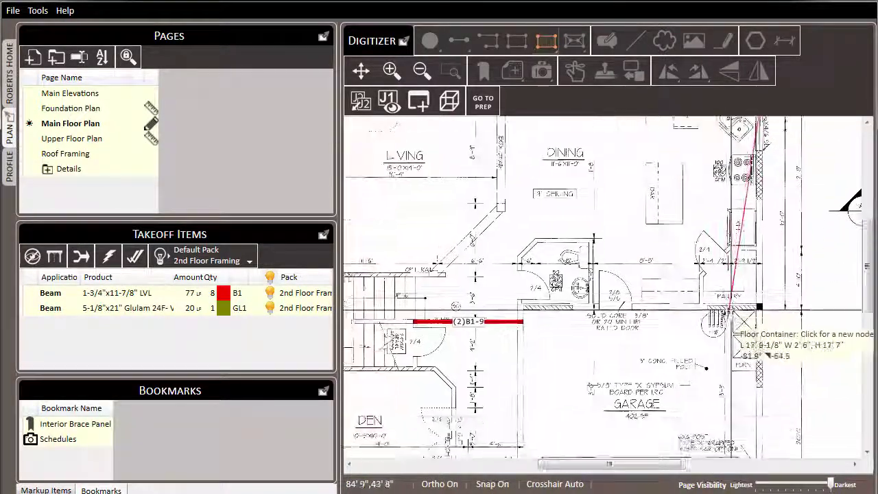
scroll(778, 336, "down", 3)
scroll(779, 335, "up", 3)
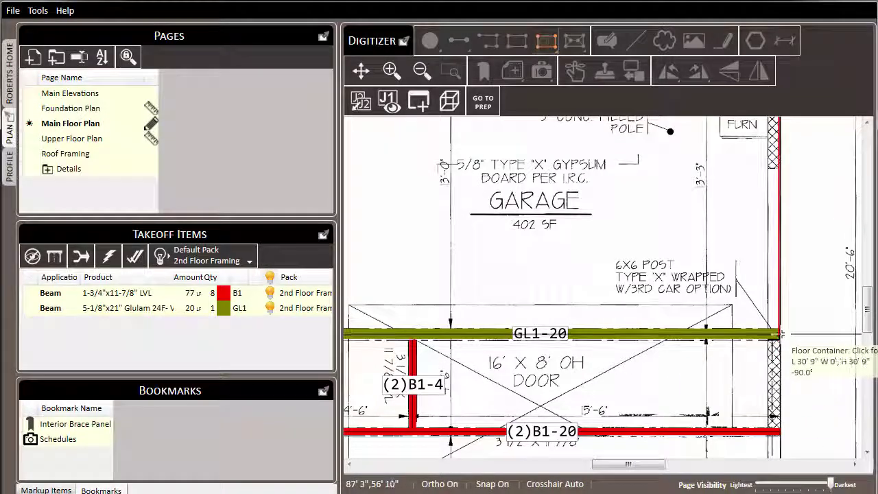
left_click(778, 335)
- Continue the container outline about 23' 8" along GL1 to beam (2)B1-6, down past the entry, and about 14' 2" to the den's outer corner
middle_click_drag(549, 296, 780, 274)
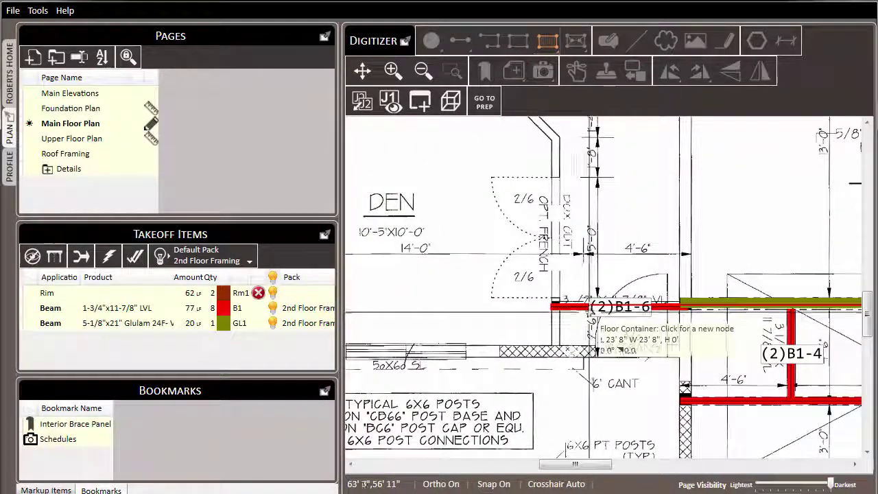
left_click(585, 304)
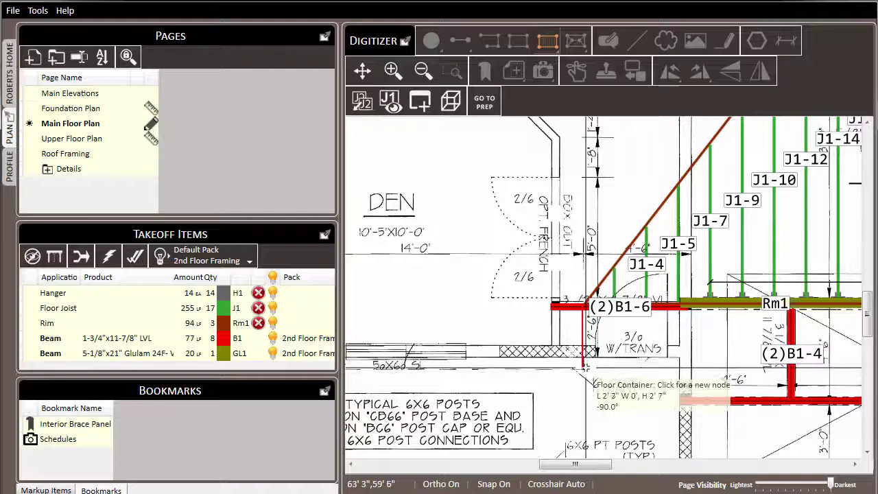
left_click(583, 368)
middle_click_drag(522, 371, 762, 372)
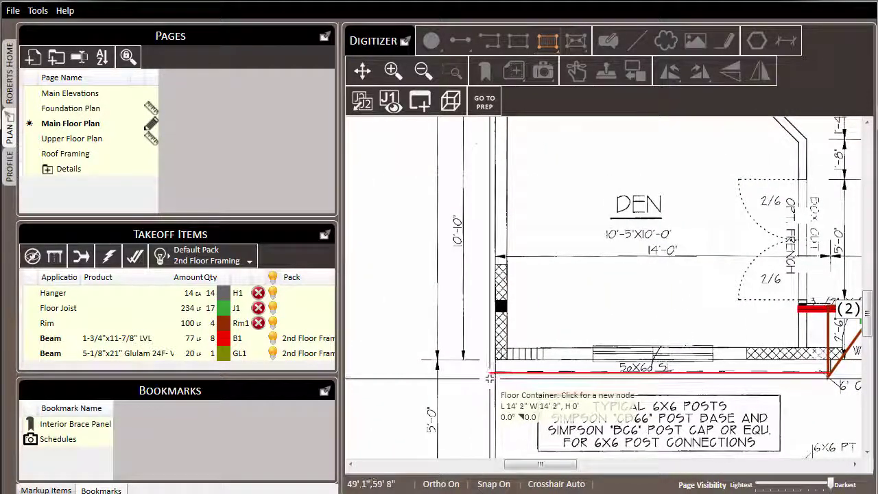
left_click(491, 377)
- Trace the container edge about 11' 4" up the den's exterior wall and around the stairwell, back to the outer wall below the living room
scroll(508, 394, "up", 3)
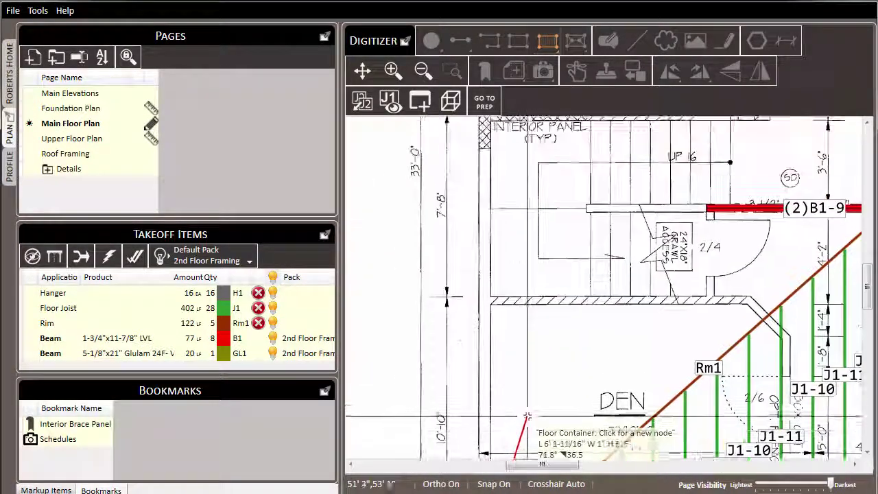
left_click(480, 299)
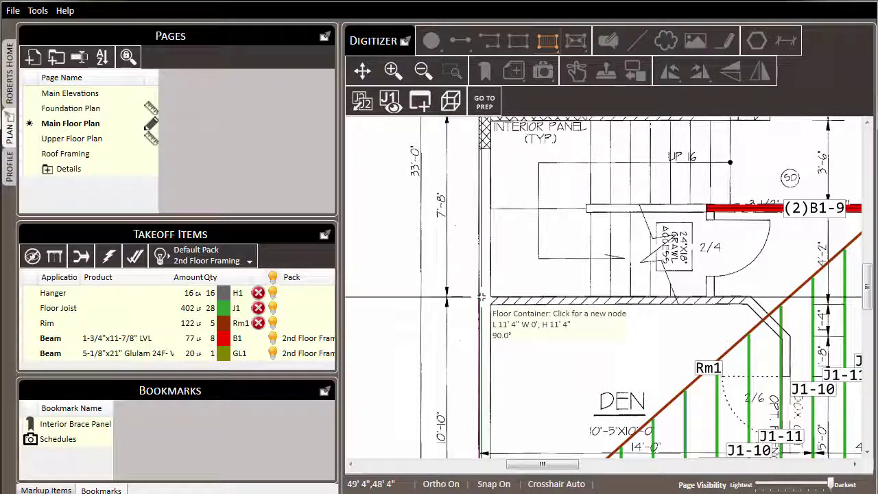
left_click(707, 297)
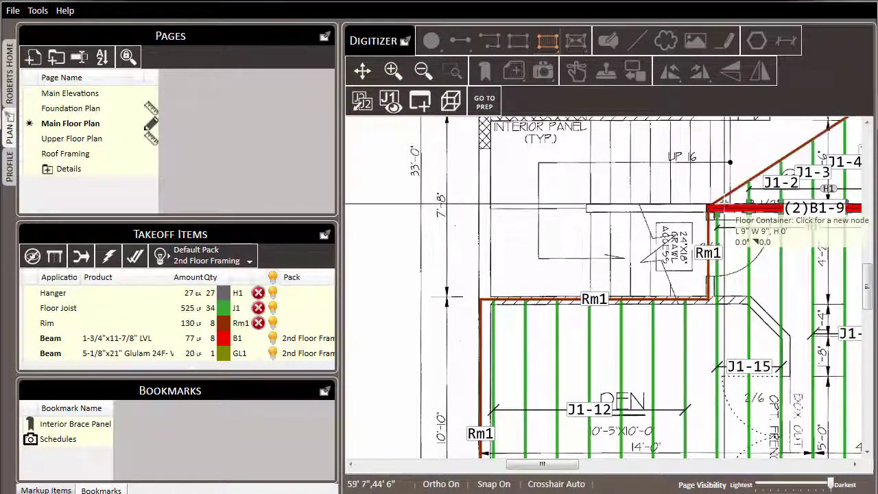
left_click(738, 211)
middle_click_drag(739, 212, 763, 292)
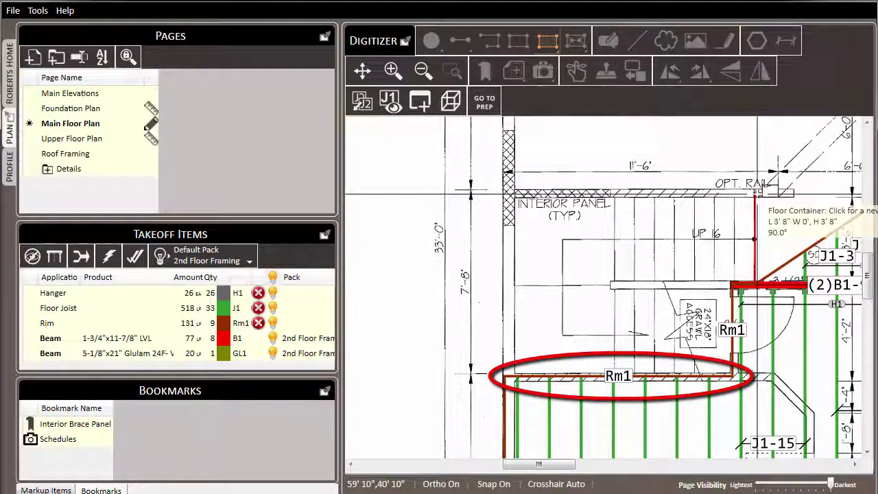
left_click(755, 196)
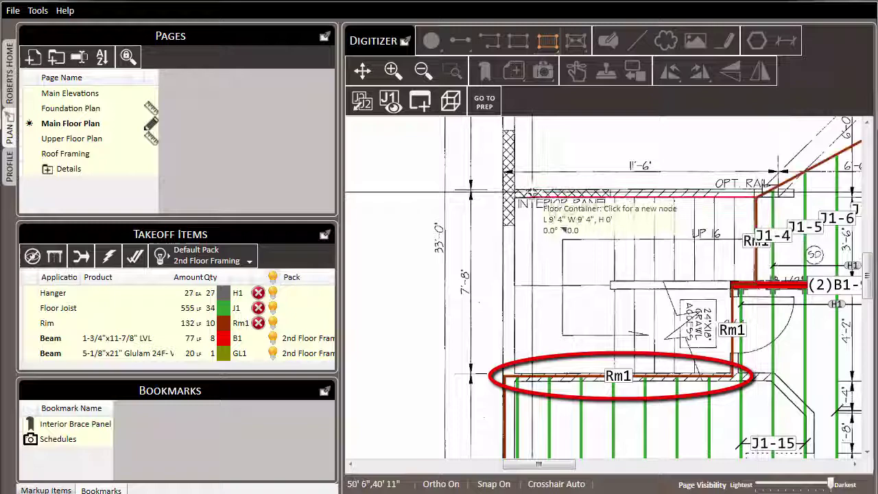
left_click(508, 197)
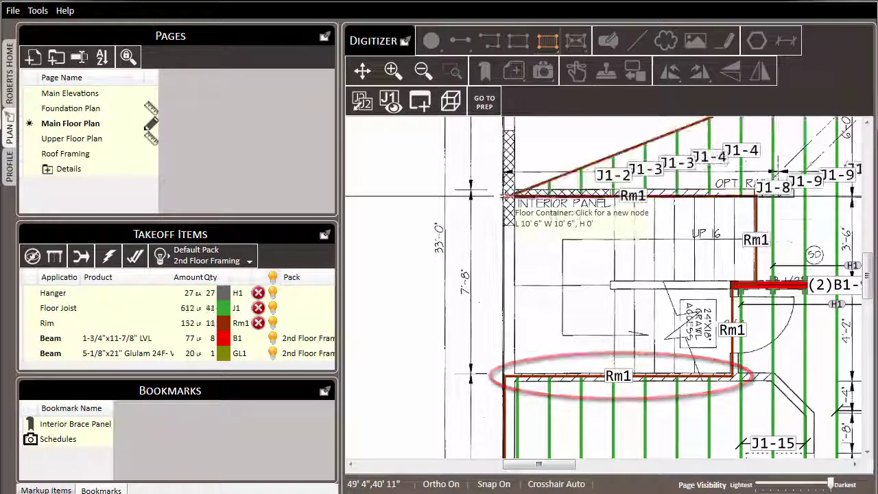
- Add the final node at the living room's outer corner and finish the floor container
scroll(509, 199, "up", 5)
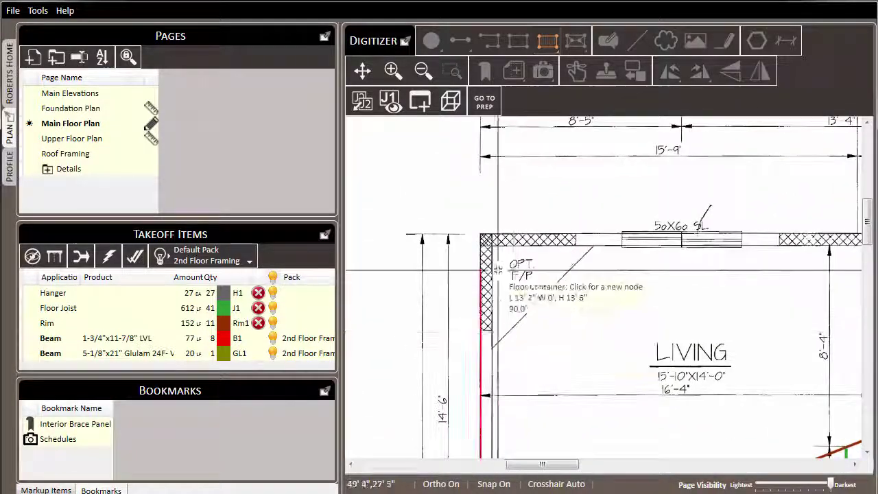
left_click(481, 237)
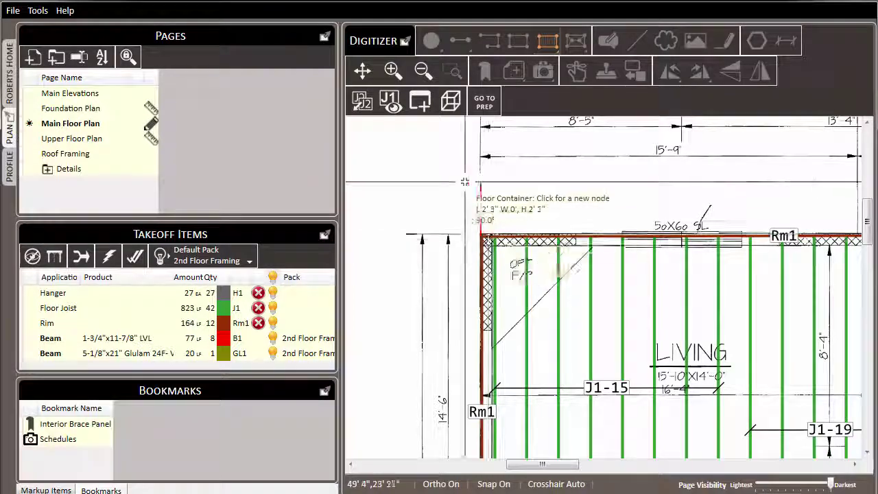
scroll(465, 182, "down", 5)
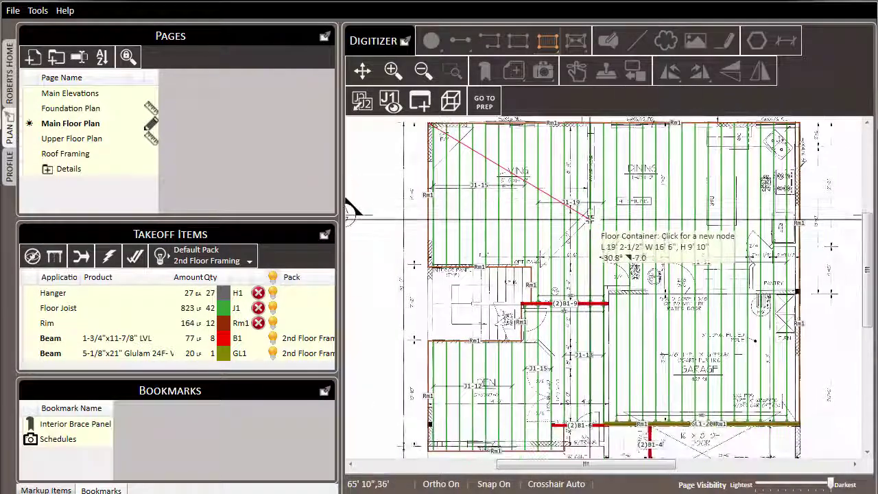
scroll(589, 218, "down", 2)
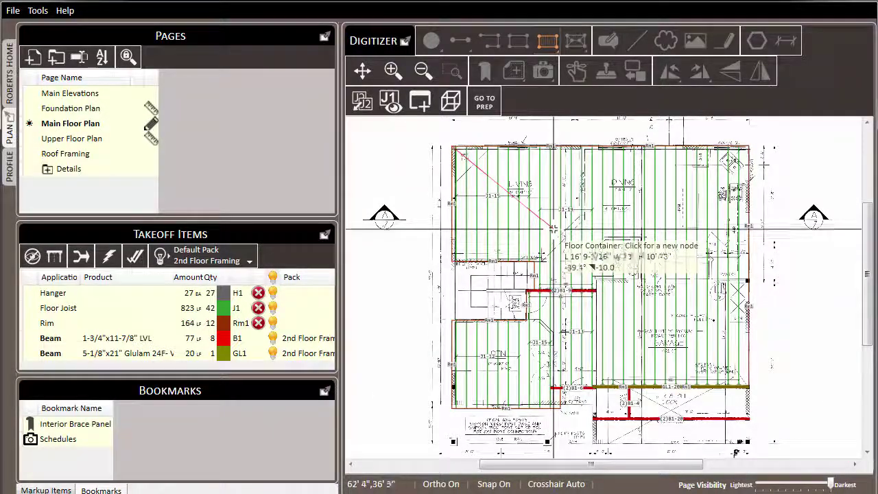
key("Escape")
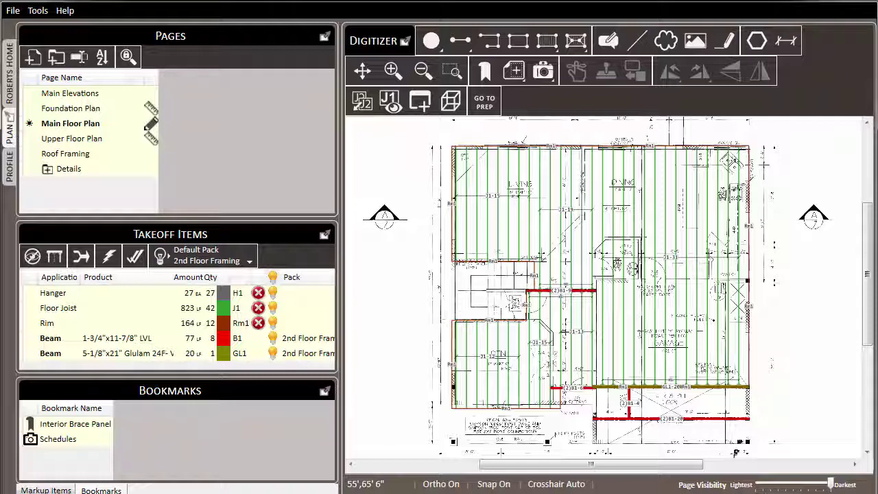
- Set the floor container section's joist spacing to 12"
right_click(619, 165)
mouse_move(694, 204)
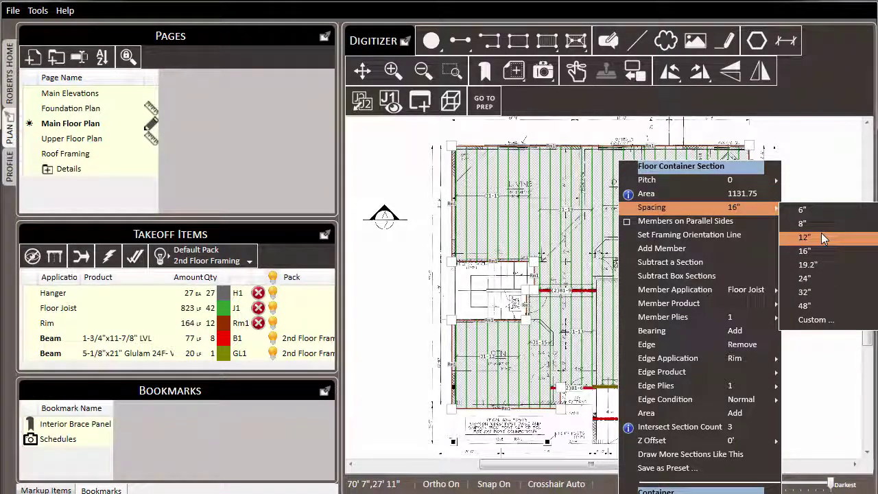
left_click(821, 234)
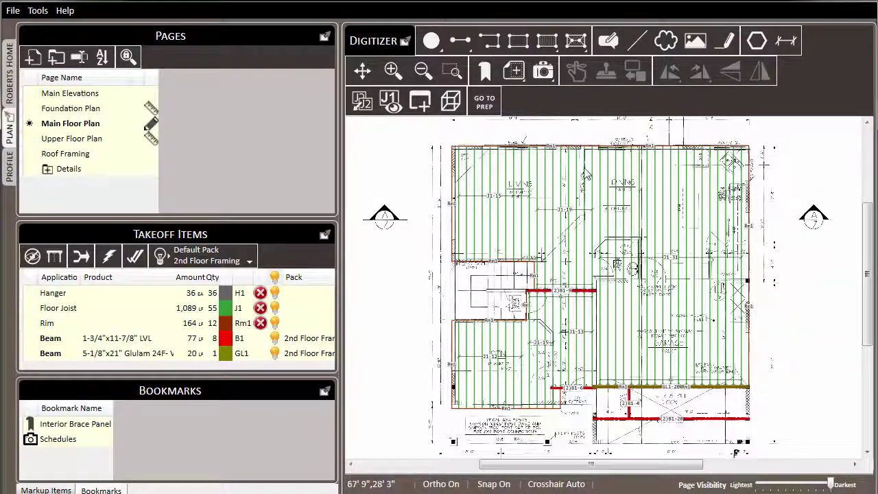
scroll(585, 175, "up", 2)
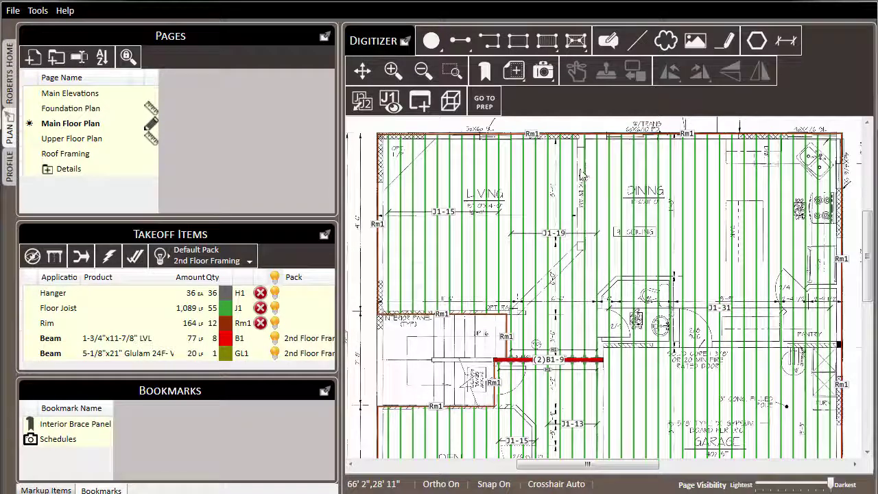
- Set the floor container section's joist spacing to 16"
scroll(582, 174, "down", 3)
right_click(520, 169)
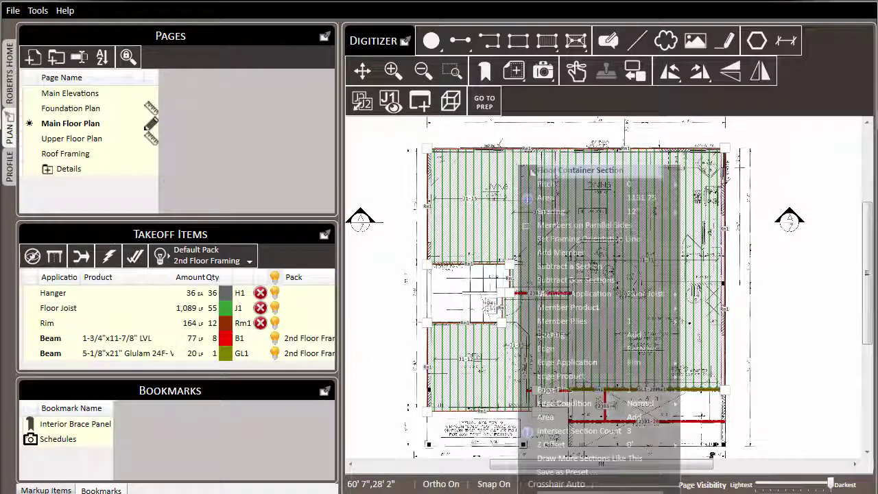
mouse_move(570, 214)
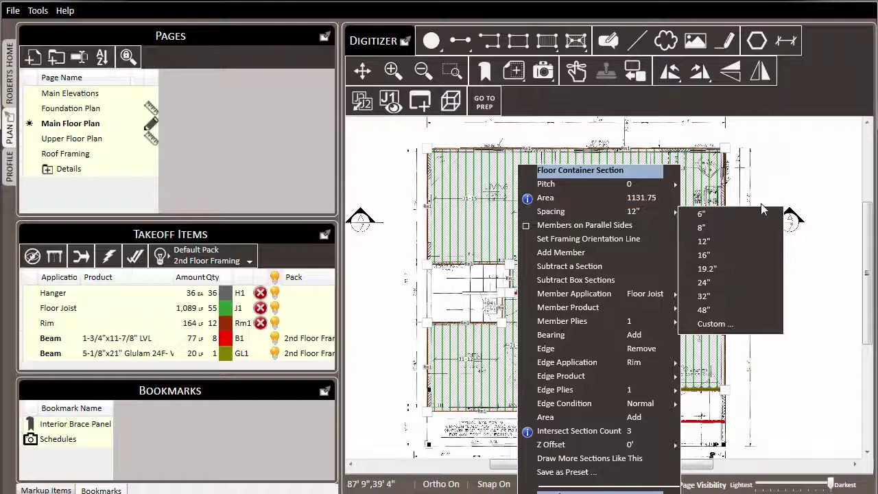
left_click(703, 254)
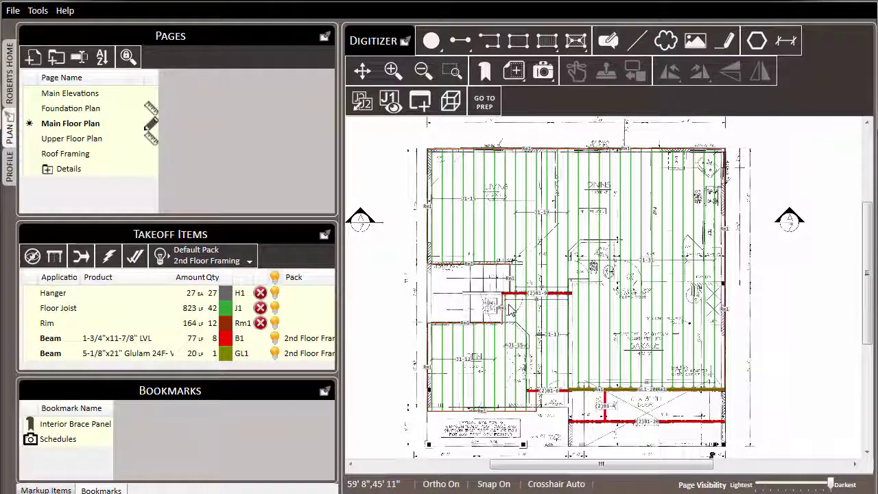
- Set a horizontal framing orientation line across the living room so the floor joists run horizontally
right_click(460, 163)
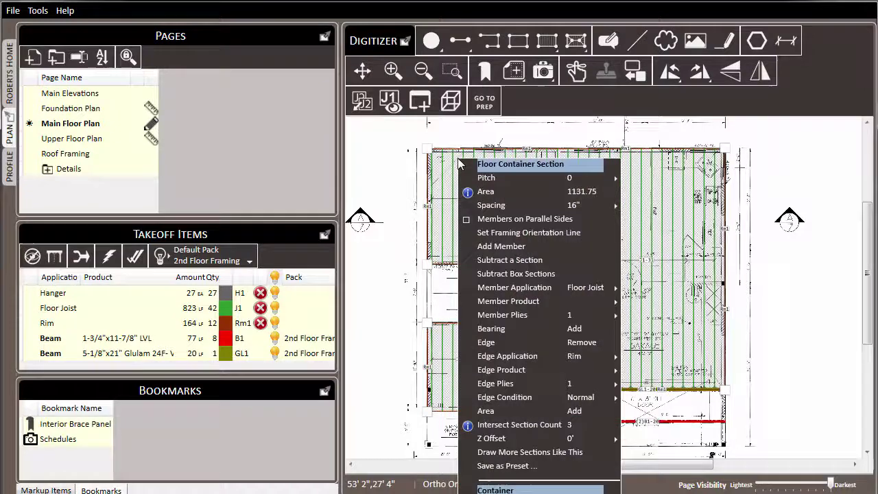
left_click(591, 235)
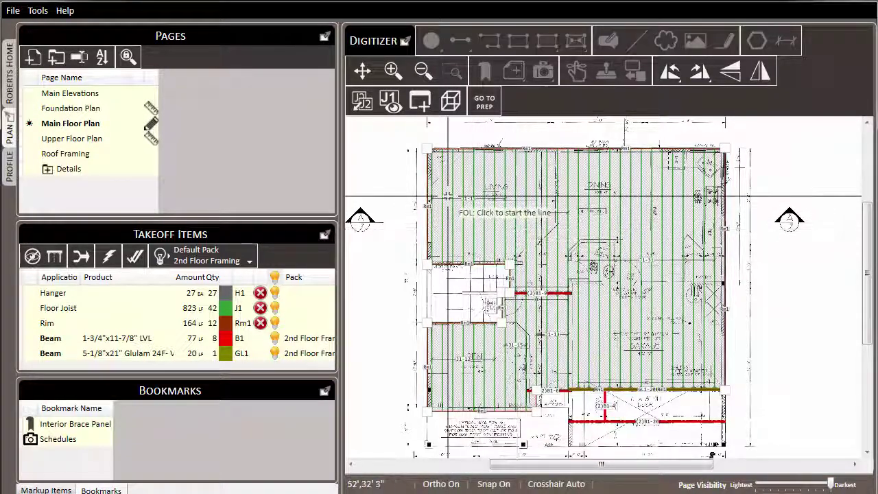
scroll(447, 197, "up", 3)
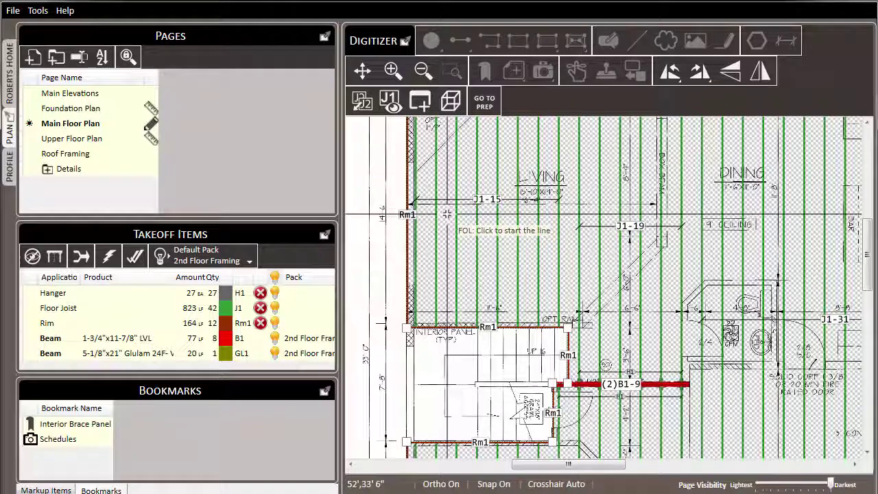
left_click(445, 214)
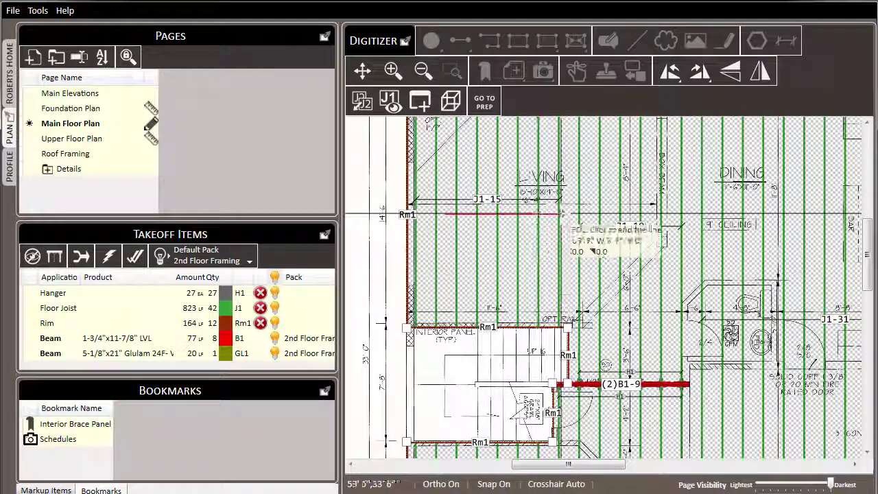
left_click(570, 215)
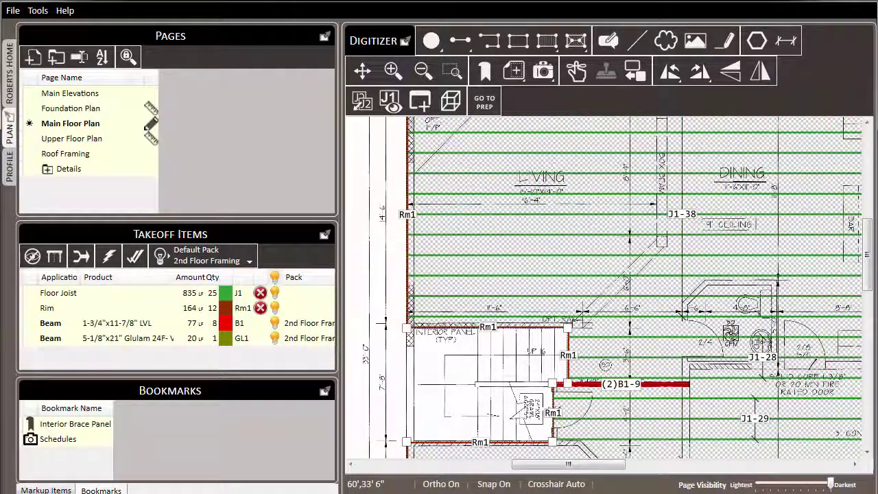
key("Escape")
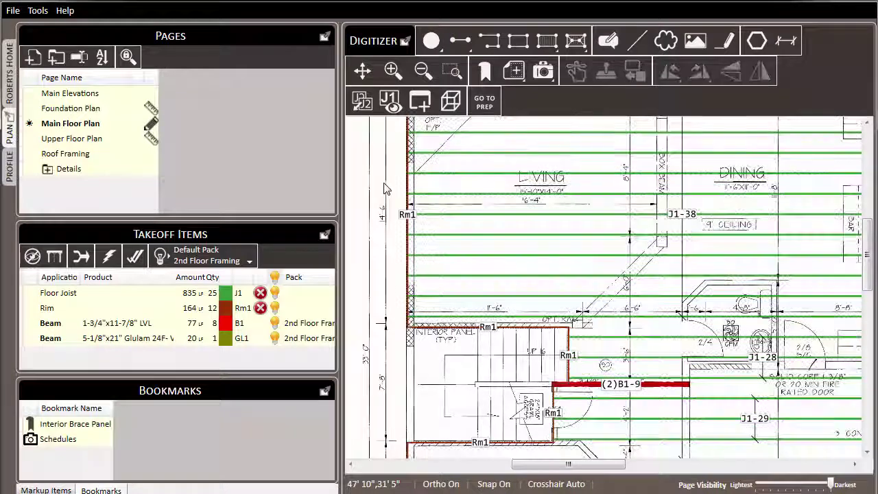
- Set a vertical framing orientation line about 2' 7" long along the living room's exterior wall so the joists run vertically
right_click(464, 146)
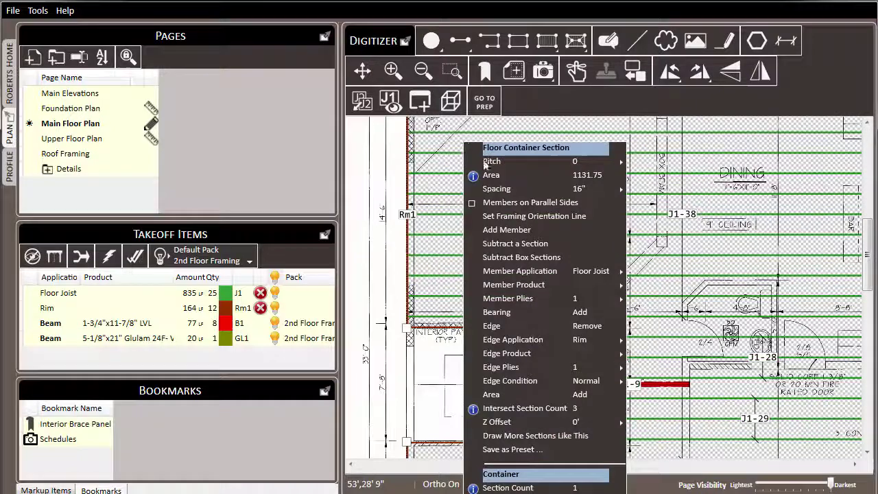
left_click(594, 215)
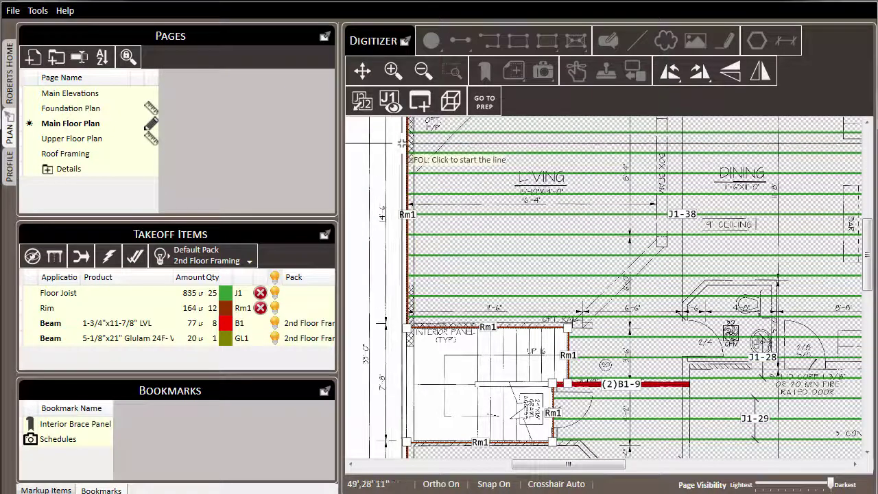
scroll(403, 142, "up", 3)
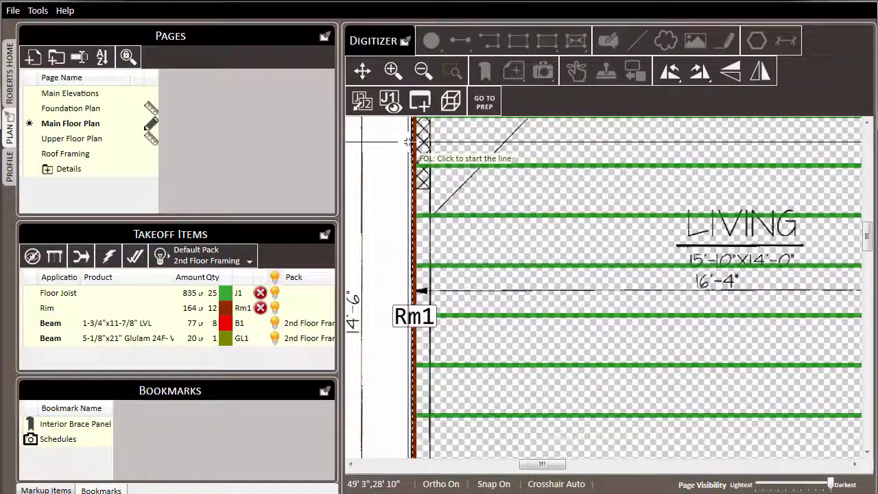
left_click(410, 142)
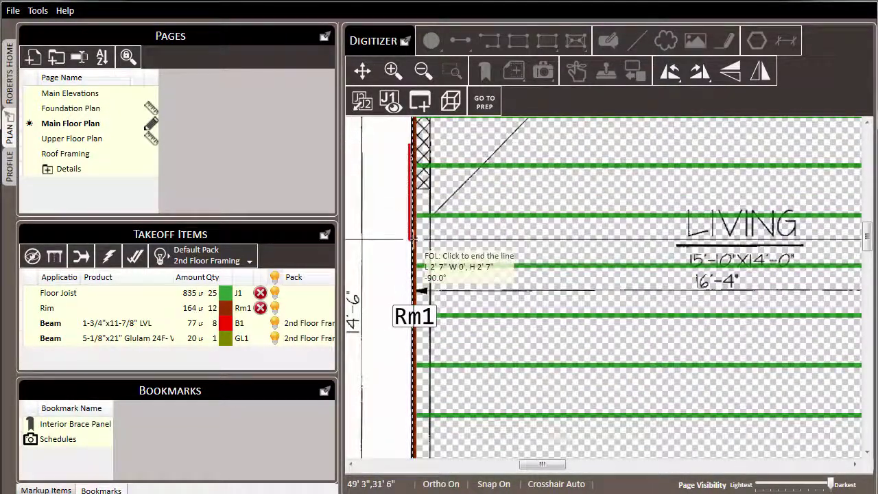
left_click(413, 240)
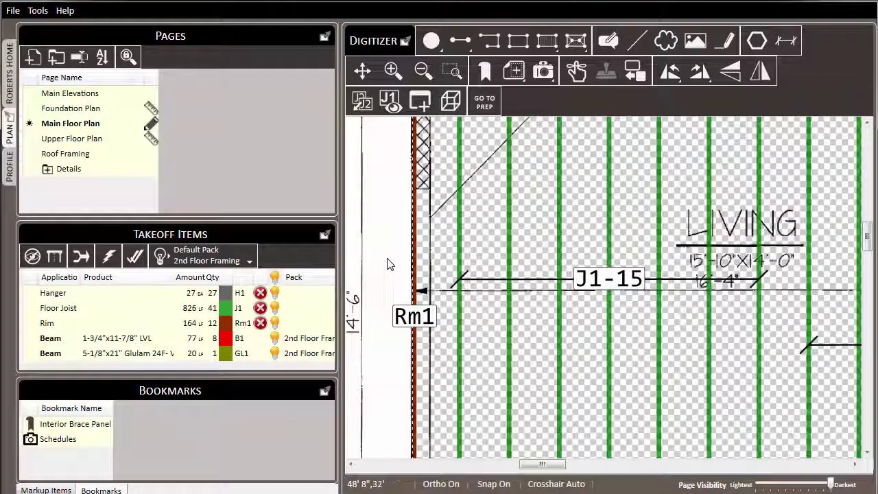
- Assign the 2x12 DF #2 product to the Floor Joist takeoff item
scroll(394, 233, "down", 3)
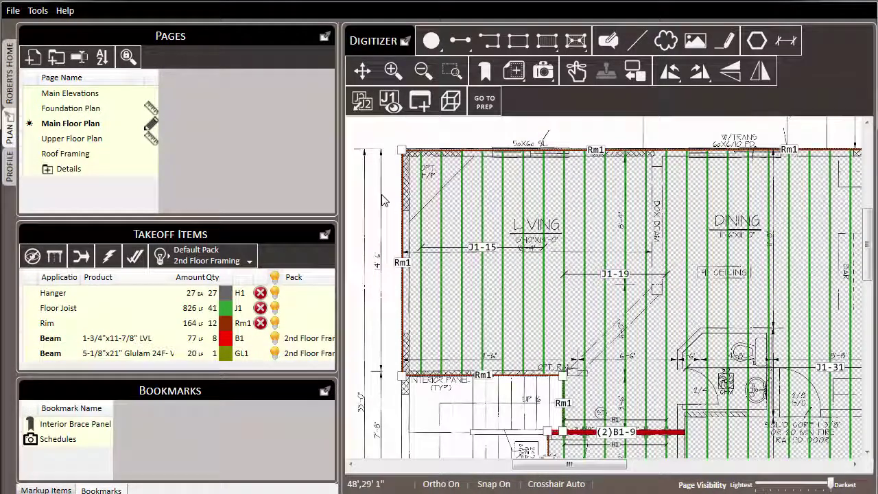
scroll(411, 227, "down", 4)
middle_click_drag(427, 218, 457, 190)
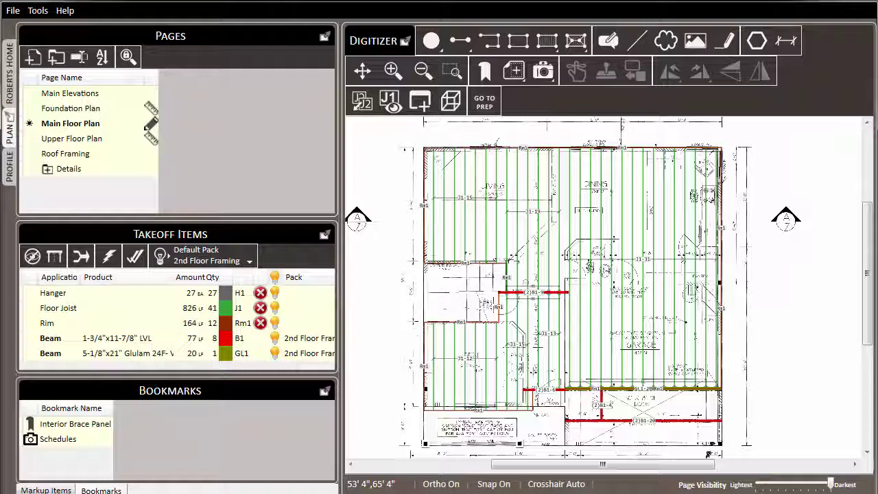
right_click(107, 313)
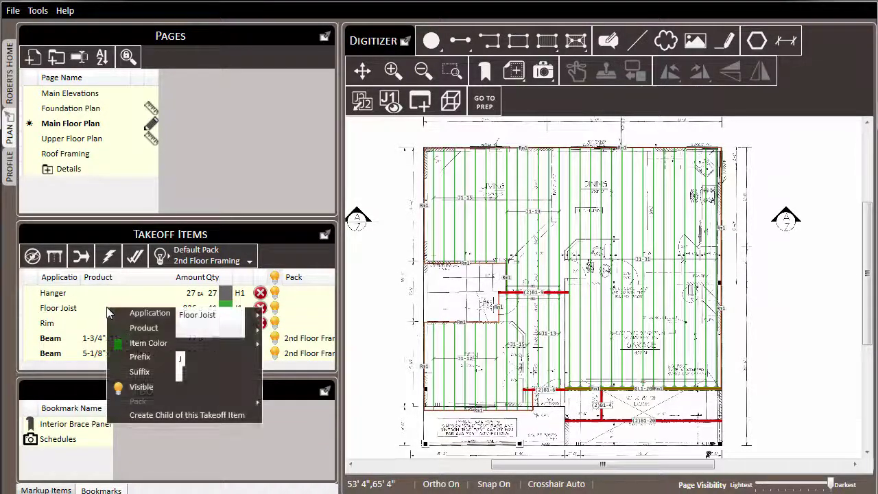
mouse_move(147, 328)
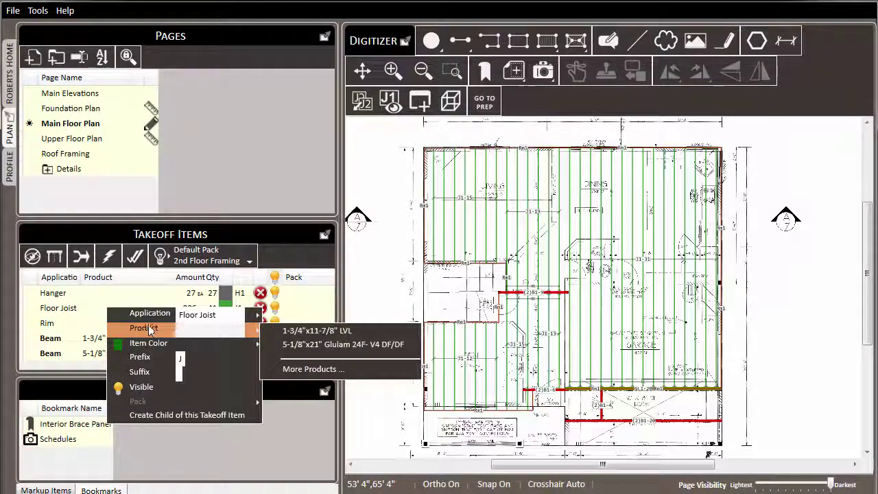
left_click(348, 371)
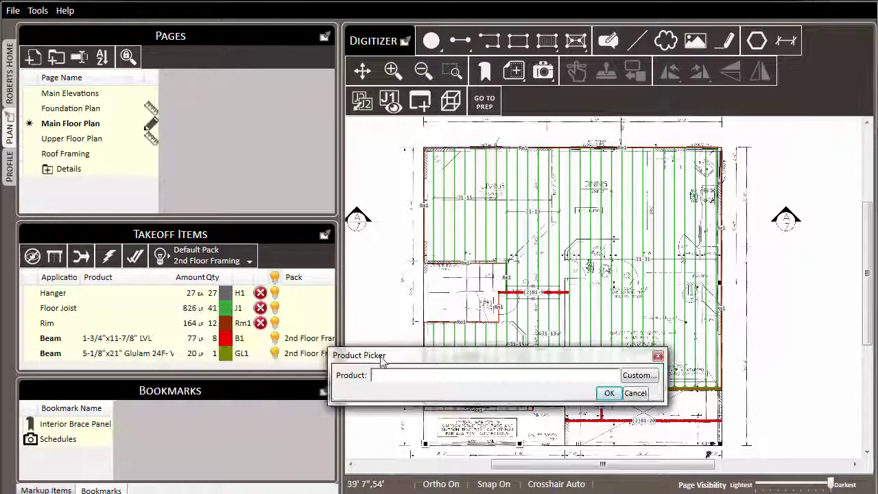
left_click(405, 305)
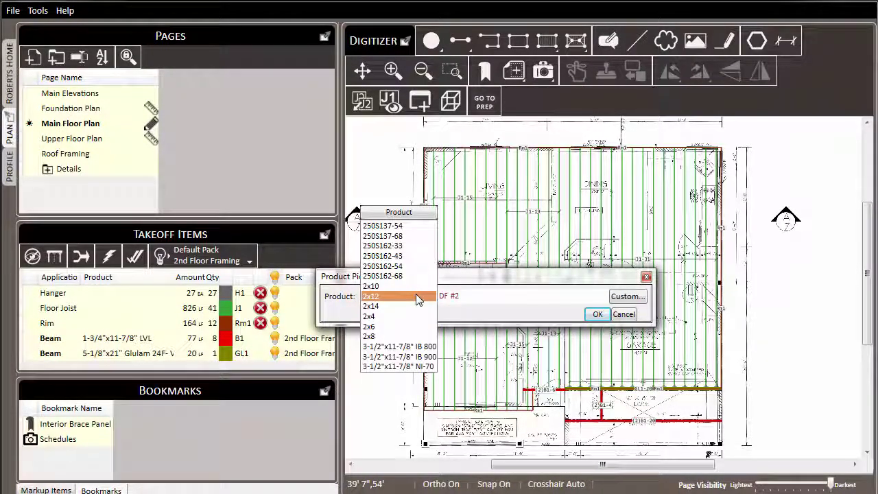
left_click(417, 295)
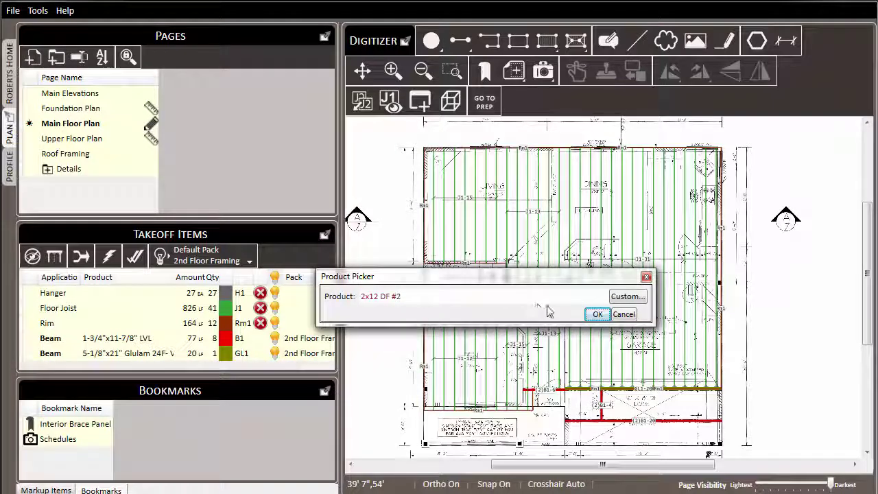
left_click(596, 315)
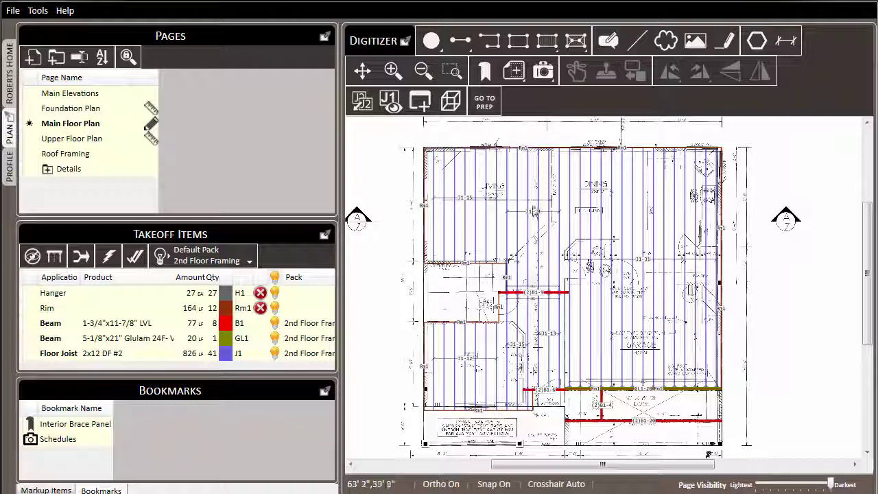
- Draw another floor container section like the existing one over the 16' x 8' garage door bay, bounded by beams (2)B1-20, (2)B1-4 and GL1-20
right_click(547, 188)
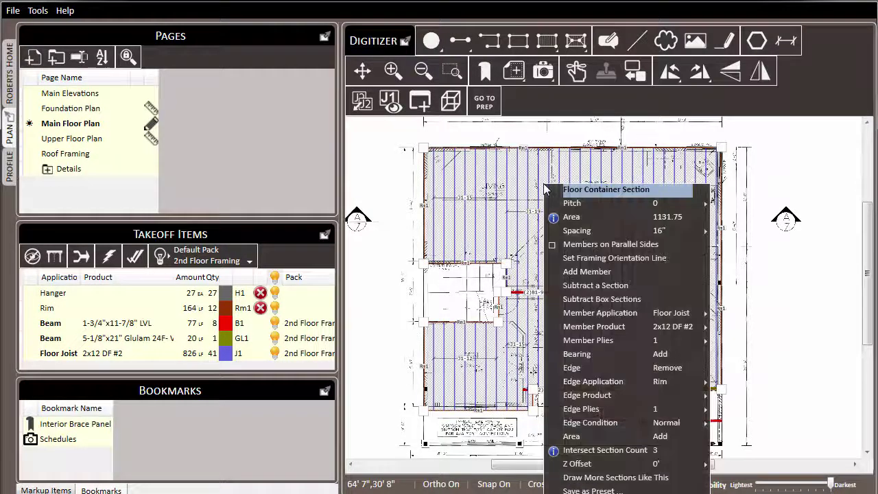
left_click(622, 478)
scroll(645, 363, "up", 5)
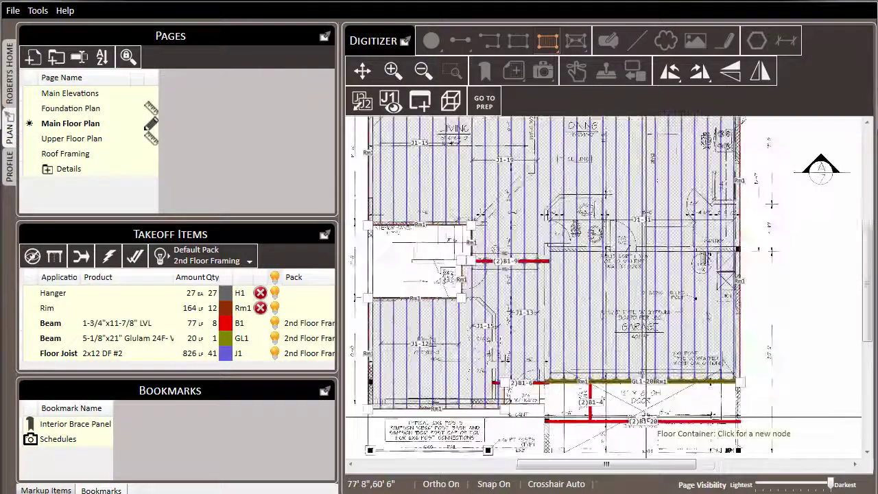
scroll(754, 290, "up", 2)
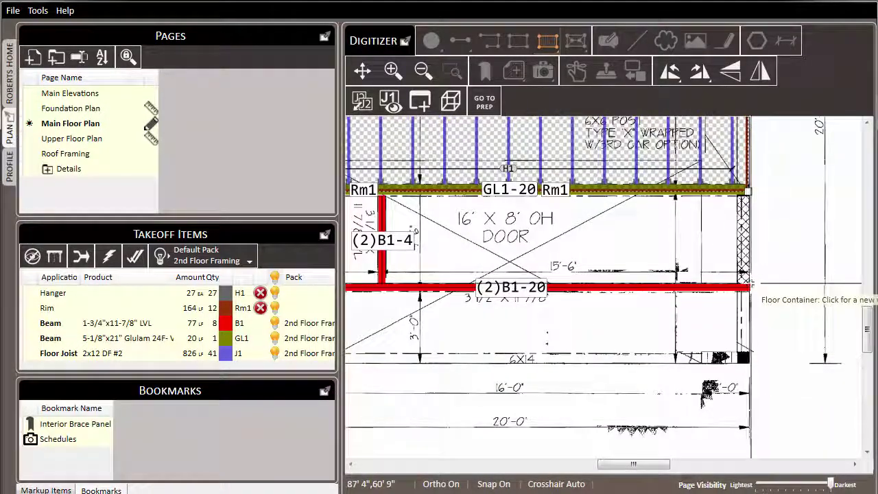
left_click(748, 284)
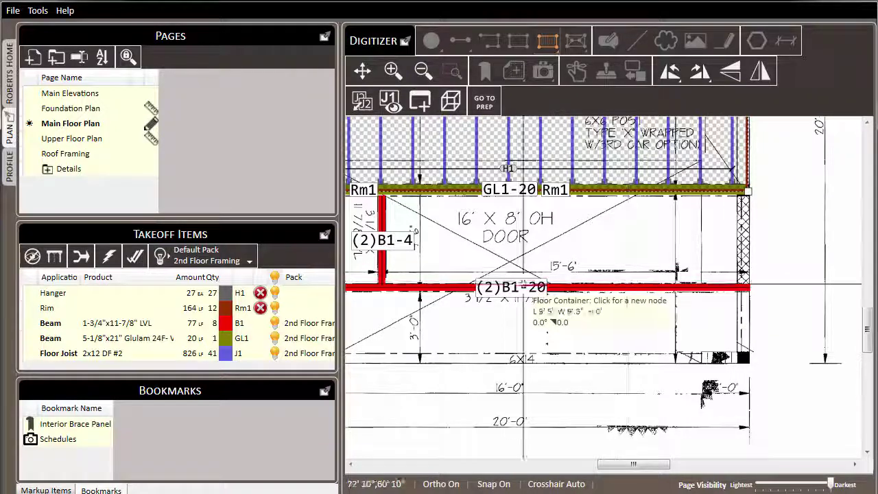
left_click(382, 287)
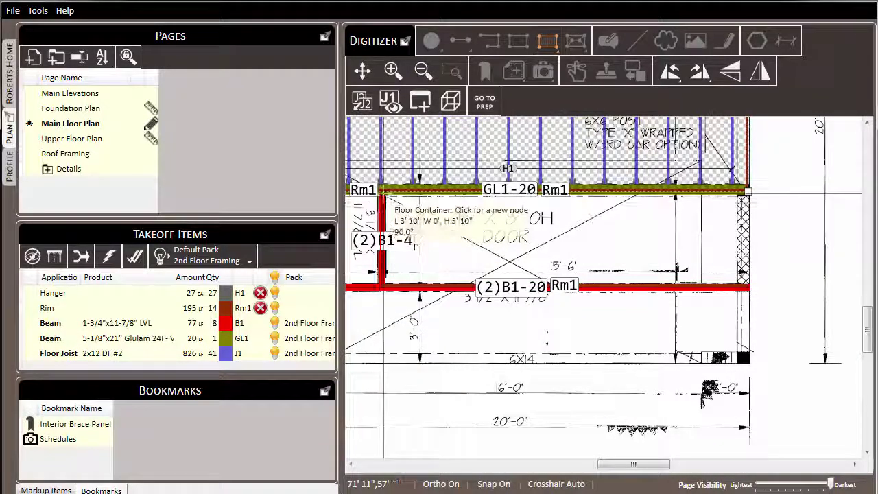
left_click(382, 197)
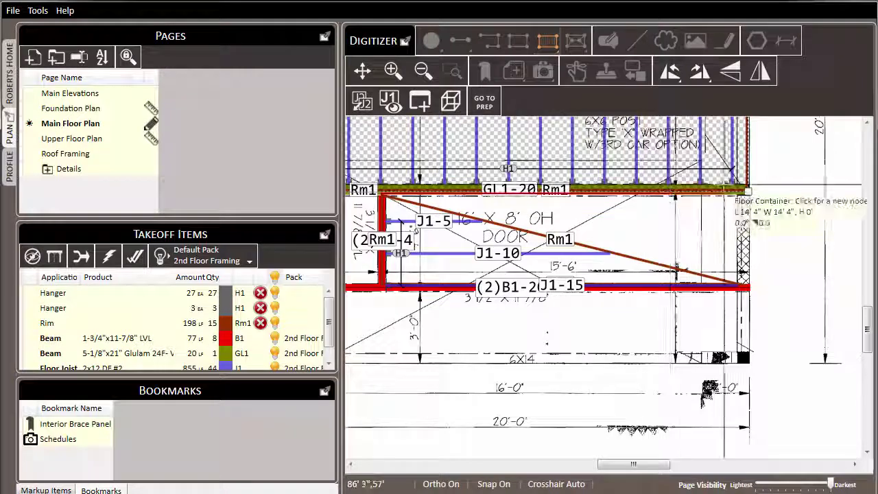
left_click(748, 196)
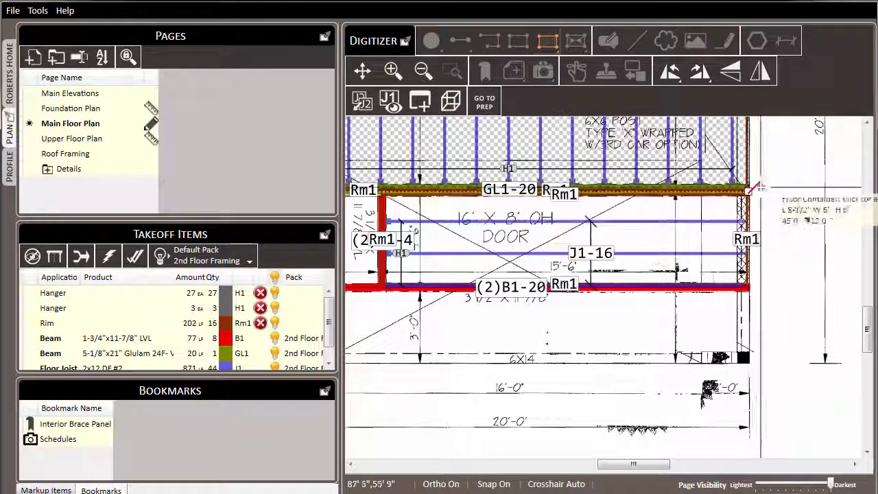
scroll(756, 338, "down", 4)
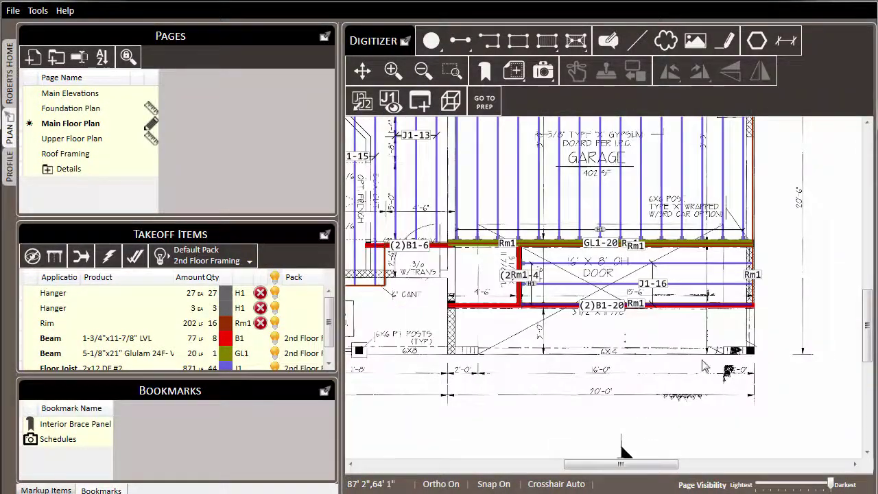
scroll(786, 285, "down", 4)
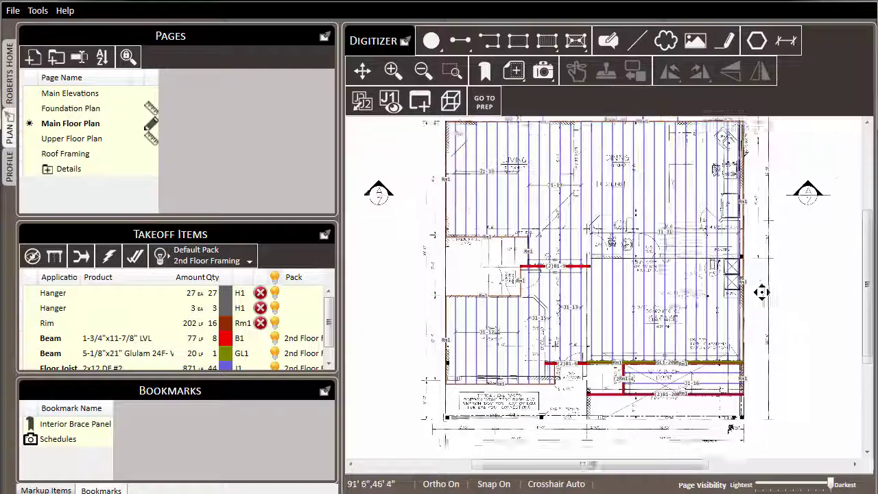